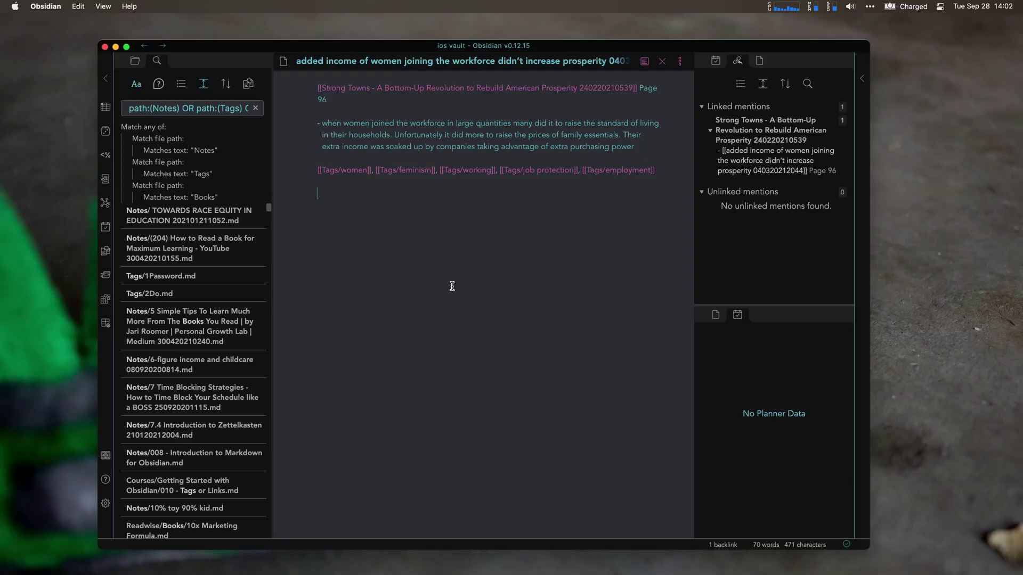
- Load the saved Writing workspace with the command palette's Workspaces: Load workspace command
{"action": "key", "text": "super+p"}
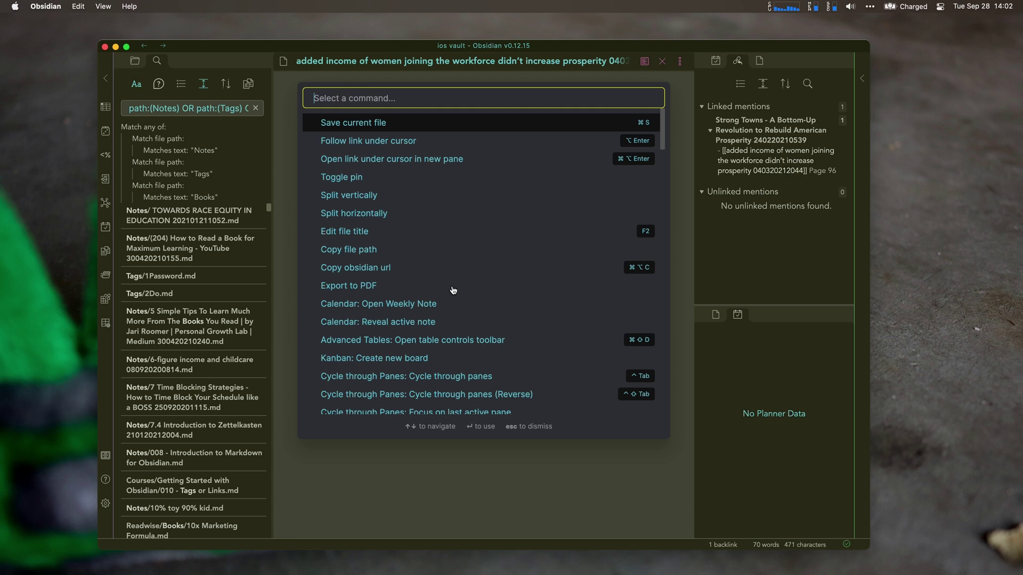
{"action": "type", "text": "work"}
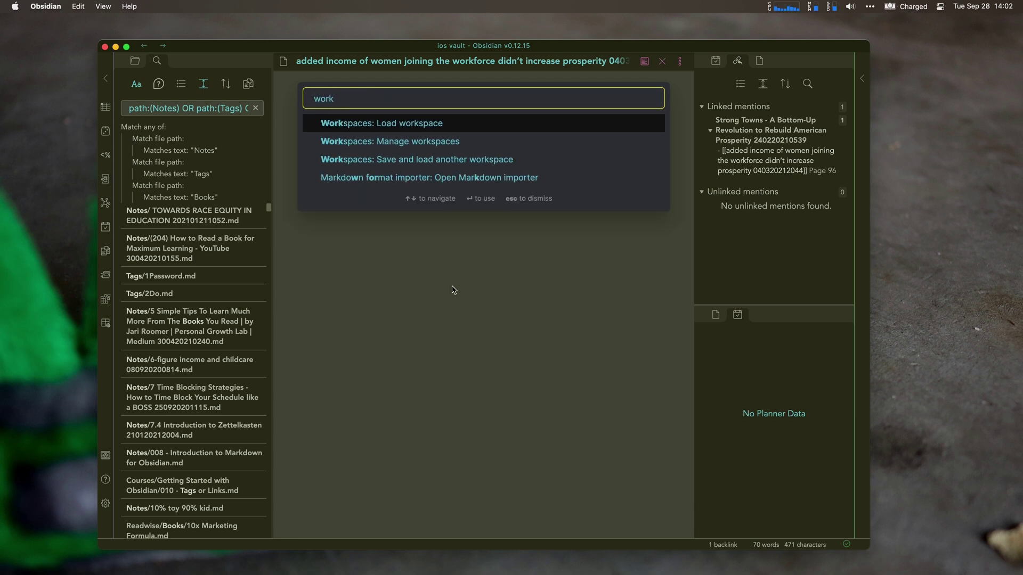
{"action": "key", "text": "Return"}
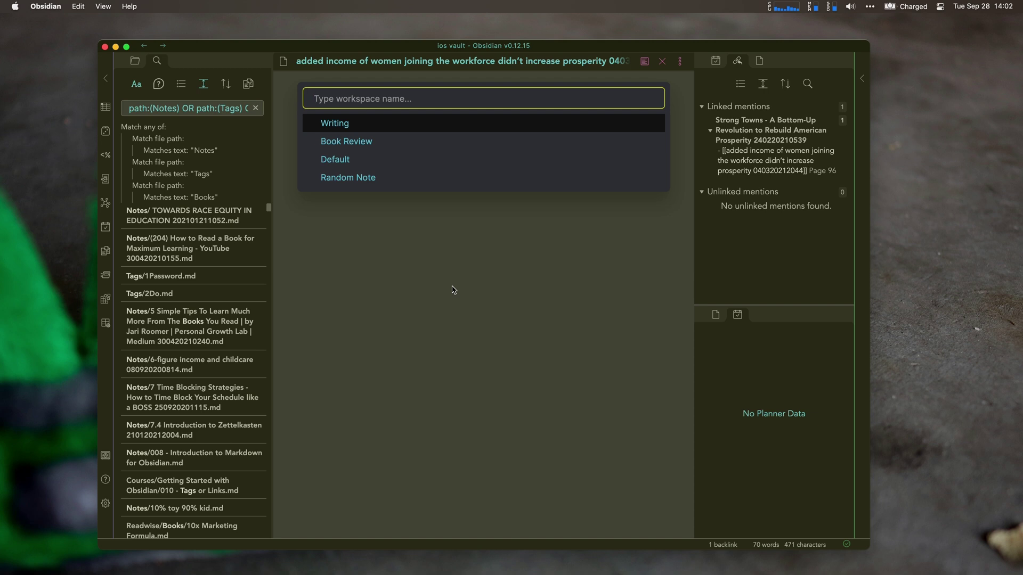
{"action": "key", "text": "Return"}
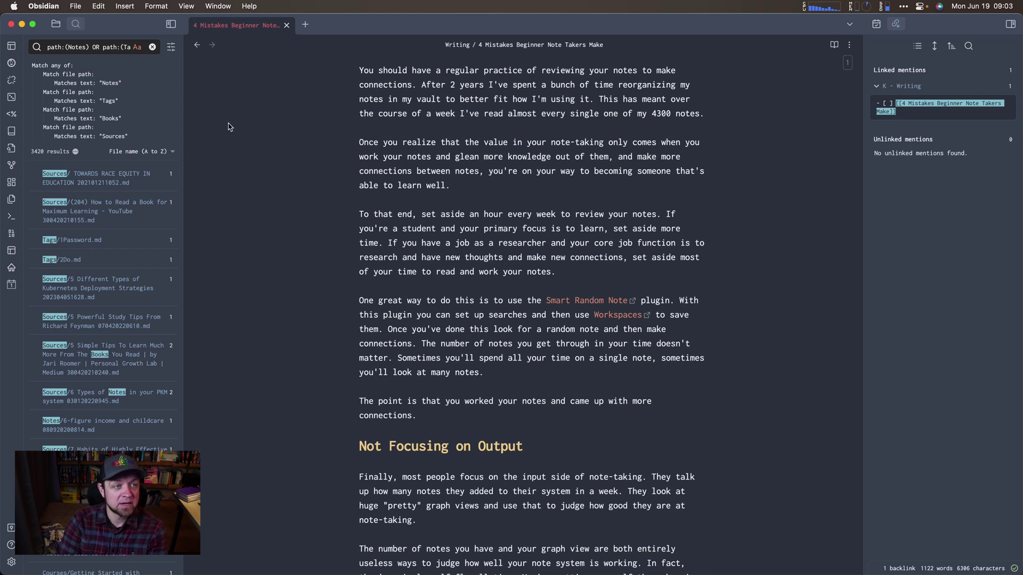
- Read the saved folder search query through to Sources, then show the File Explorer folder tree
{"action": "left_click", "coordinate": [62, 47]}
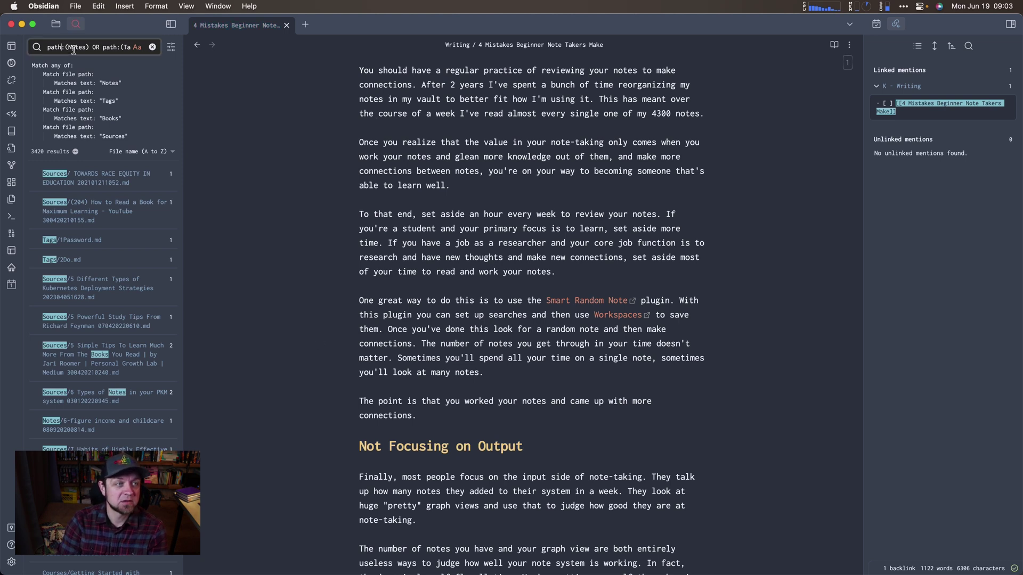
{"action": "key", "text": "Right"}
{"action": "key", "text": "Right"}
{"action": "key", "text": "Right"}
{"action": "key", "text": "Right"}
{"action": "key", "text": "Right"}
{"action": "key", "text": "Right"}
{"action": "key", "text": "Right"}
{"action": "key", "text": "Right"}
{"action": "key", "text": "Right"}
{"action": "key", "text": "Right"}
{"action": "key", "text": "Right"}
{"action": "key", "text": "Right"}
{"action": "key", "text": "Right"}
{"action": "key", "text": "Right"}
{"action": "key", "text": "Right"}
{"action": "key", "text": "Right"}
{"action": "key", "text": "Right"}
{"action": "key", "text": "Right"}
{"action": "key", "text": "Right"}
{"action": "key", "text": "Right"}
{"action": "key", "text": "Right"}
{"action": "key", "text": "Right"}
{"action": "key", "text": "Right"}
{"action": "key", "text": "Right"}
{"action": "key", "text": "Right"}
{"action": "key", "text": "Right"}
{"action": "key", "text": "Right"}
{"action": "key", "text": "Right"}
{"action": "key", "text": "Right"}
{"action": "key", "text": "Right"}
{"action": "key", "text": "Right"}
{"action": "key", "text": "Right"}
{"action": "key", "text": "Right"}
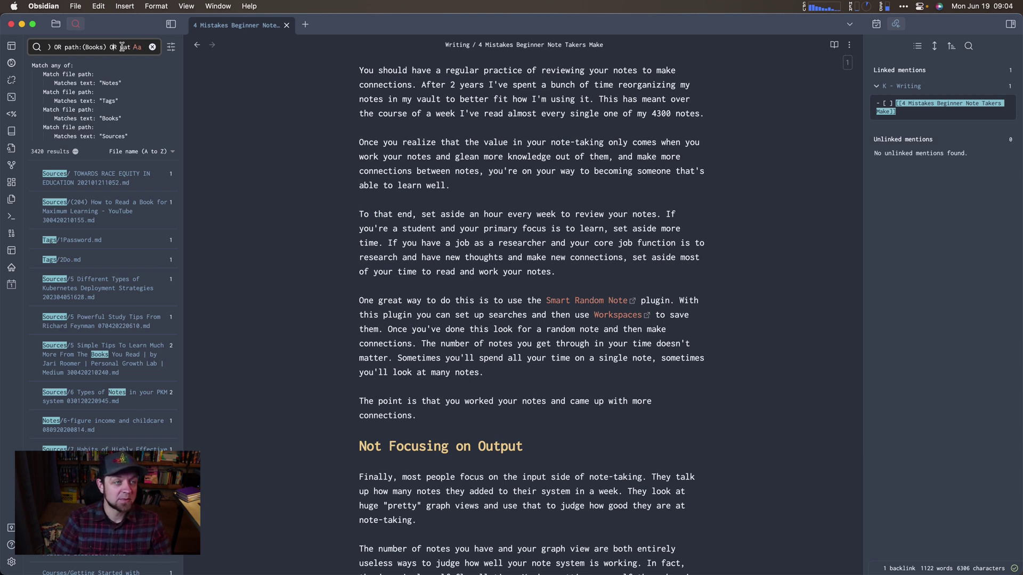
{"action": "key", "text": "Right"}
{"action": "key", "text": "Right"}
{"action": "key", "text": "Right"}
{"action": "key", "text": "Right"}
{"action": "key", "text": "Right"}
{"action": "key", "text": "Right"}
{"action": "key", "text": "Right"}
{"action": "key", "text": "Right"}
{"action": "key", "text": "Right"}
{"action": "key", "text": "Right"}
{"action": "key", "text": "Right"}
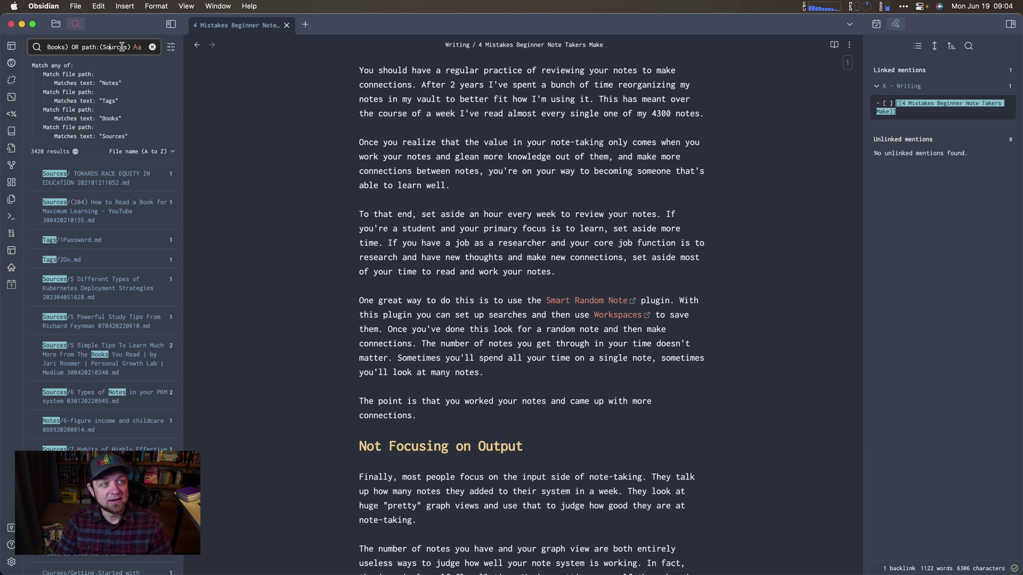
{"action": "left_click", "coordinate": [57, 27]}
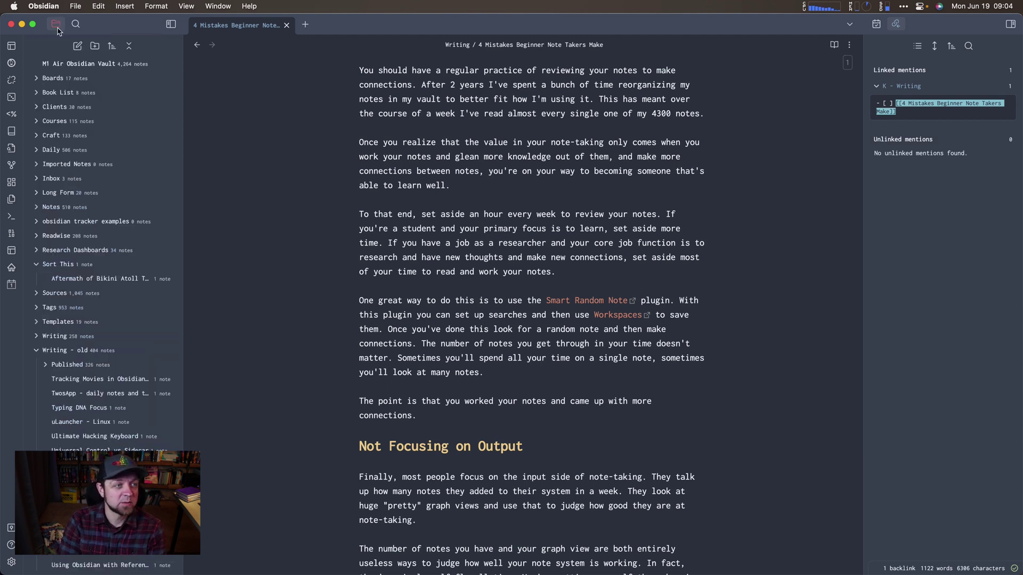
- Collapse Writing - old and Sort This, and briefly expand then collapse Sources, Notes and Tags
{"action": "left_click", "coordinate": [35, 352]}
{"action": "left_click", "coordinate": [36, 265]}
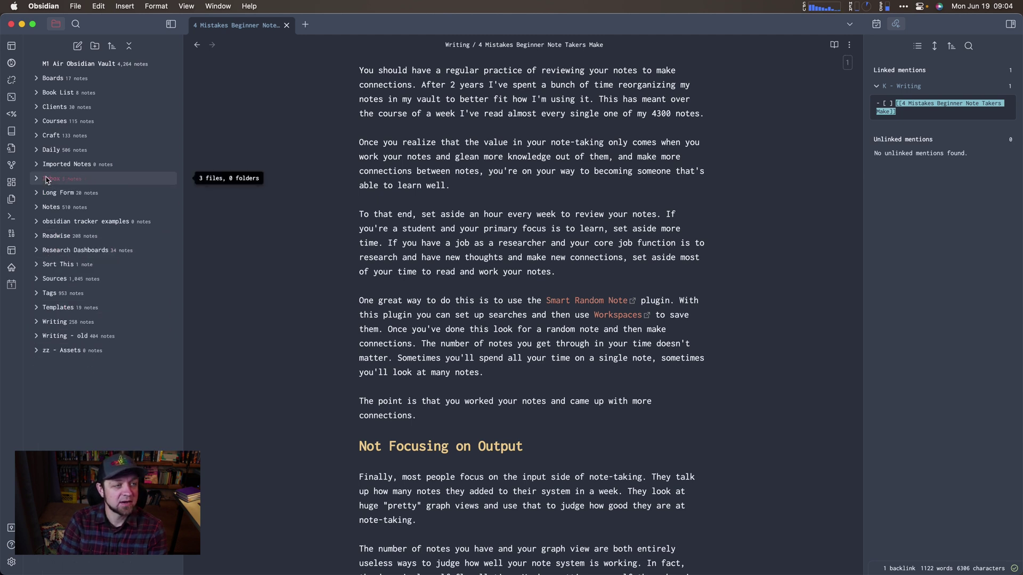
{"action": "left_click", "coordinate": [38, 281]}
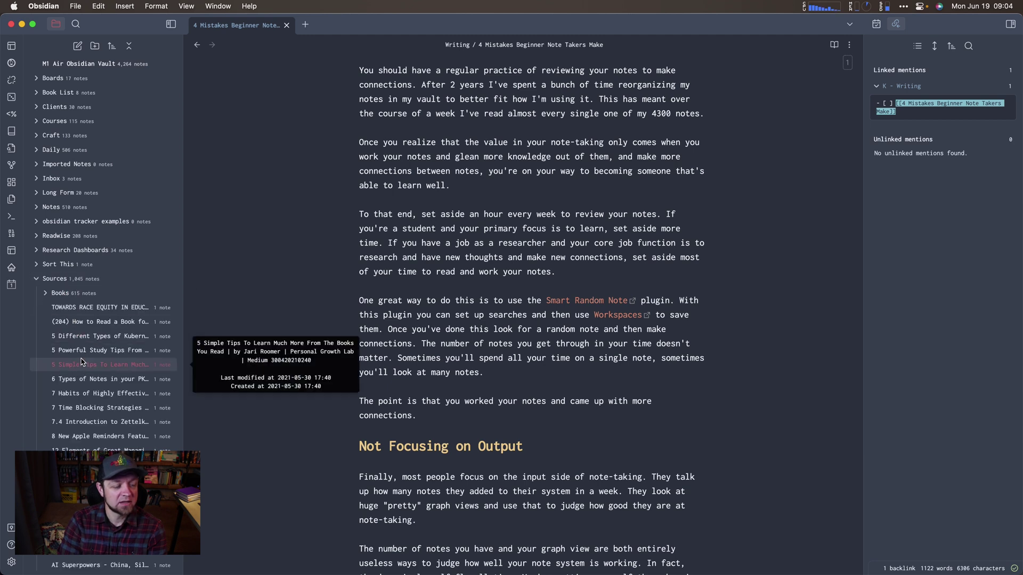
{"action": "left_click", "coordinate": [36, 279]}
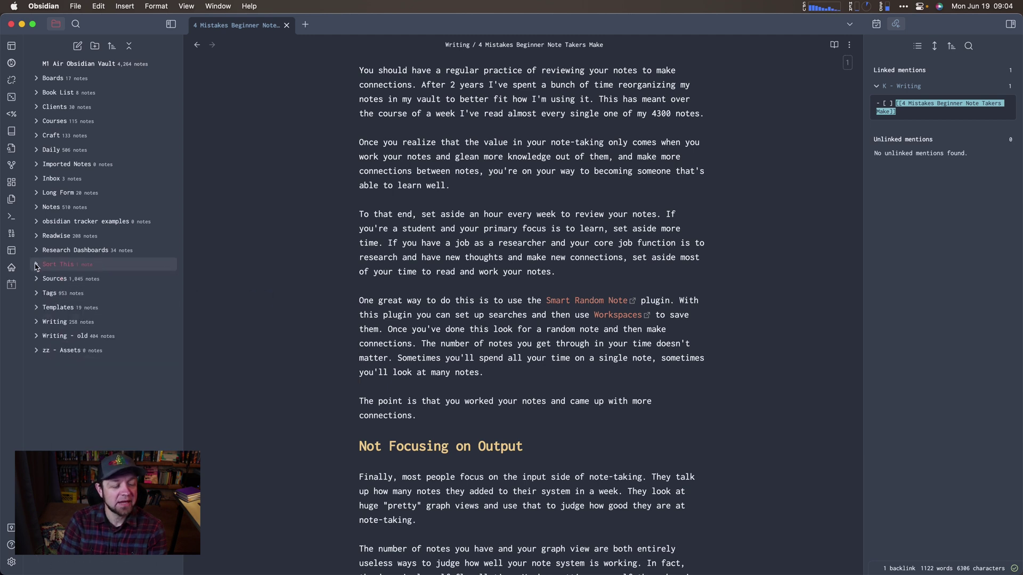
{"action": "left_click", "coordinate": [34, 207]}
{"action": "left_click", "coordinate": [35, 208]}
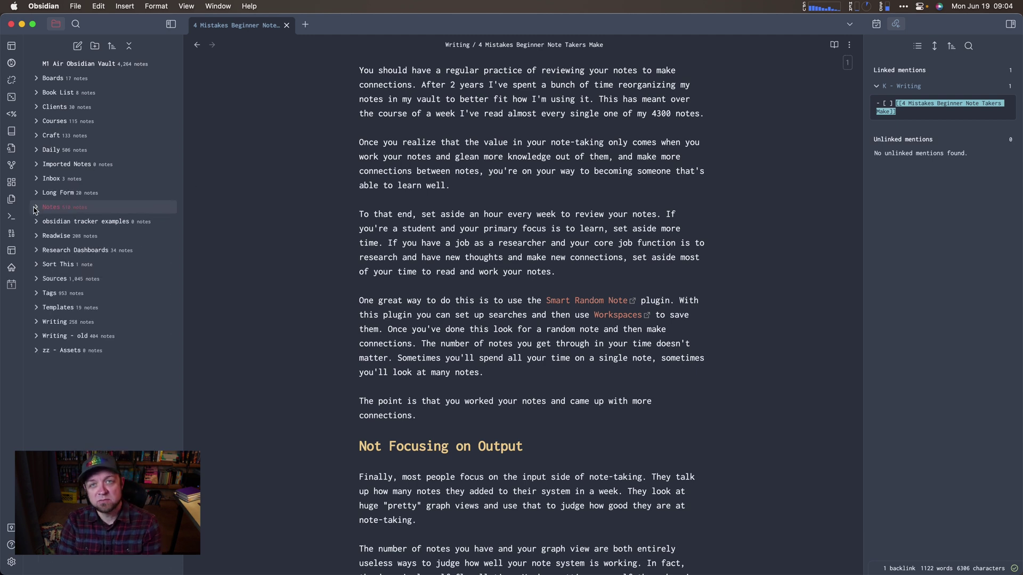
{"action": "left_click", "coordinate": [37, 294]}
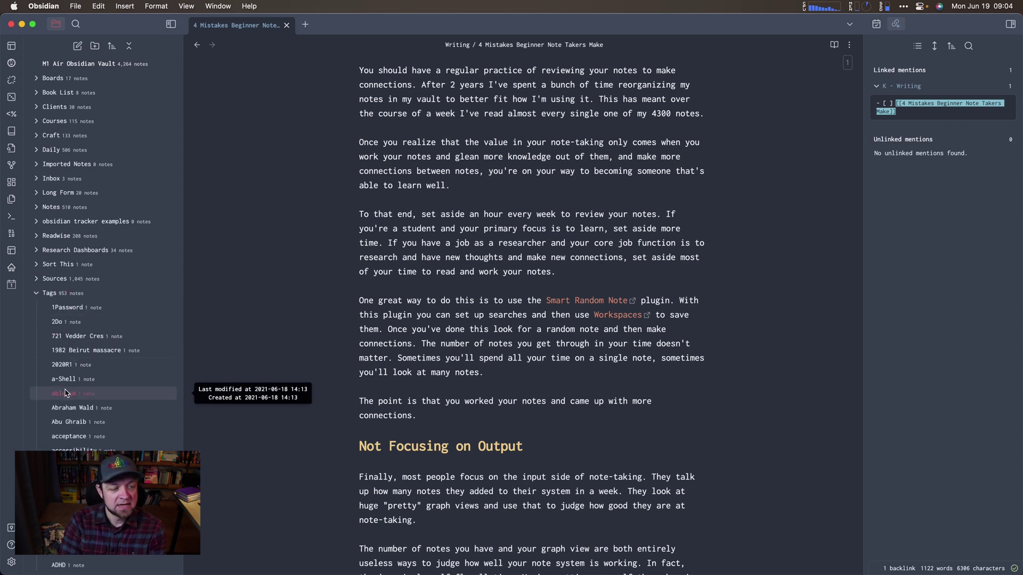
{"action": "left_click", "coordinate": [35, 295]}
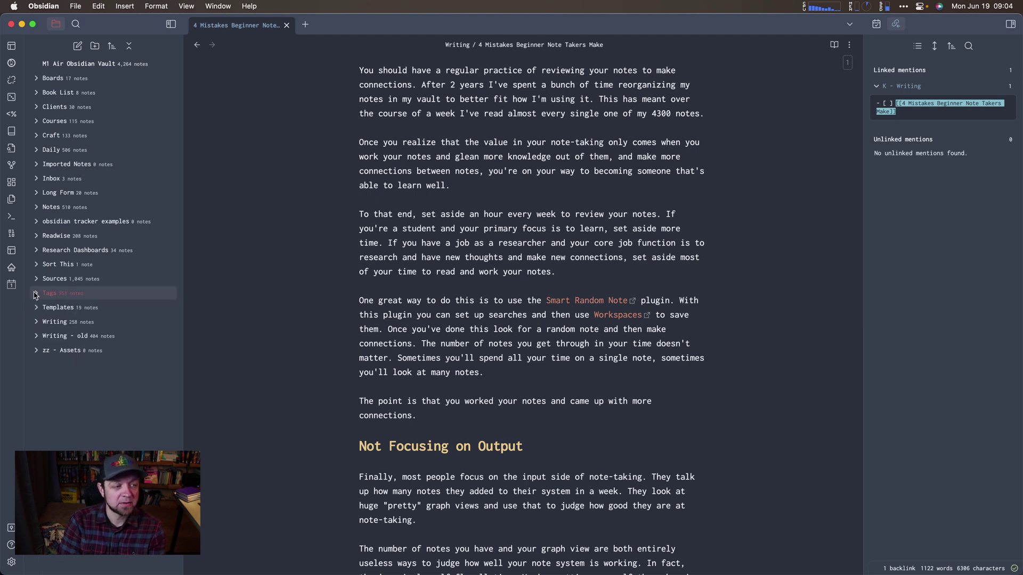
{"action": "left_click", "coordinate": [73, 27]}
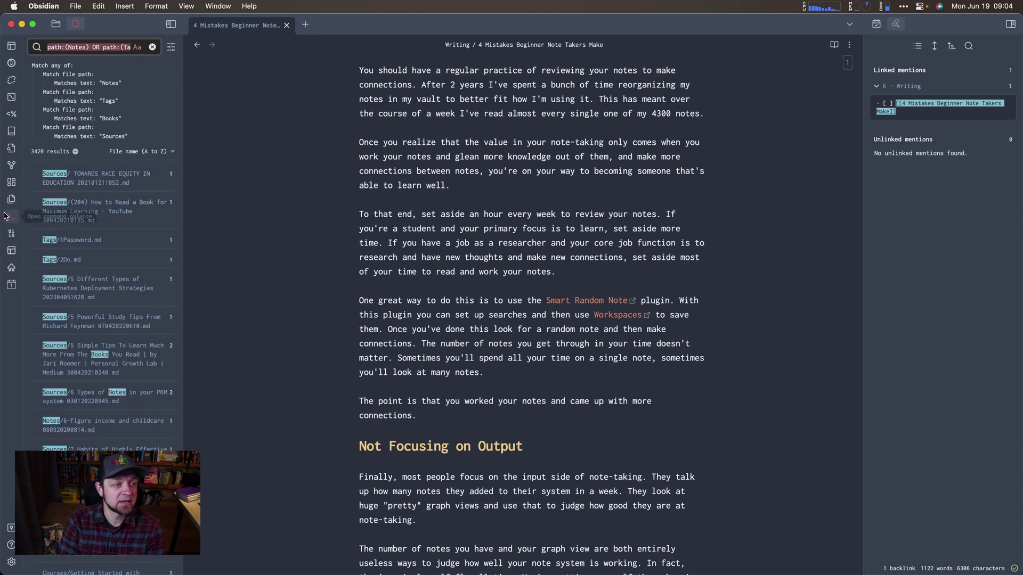
- Open a random note from search, cancel culture, and link two of its unlinked mentions
{"action": "left_click", "coordinate": [10, 100]}
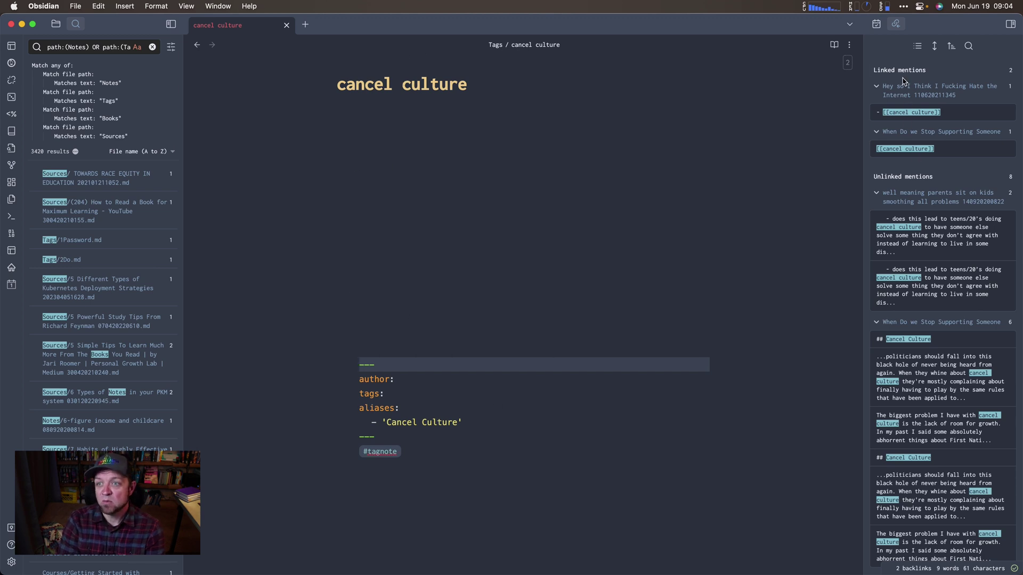
{"action": "mouse_move", "coordinate": [905, 233]}
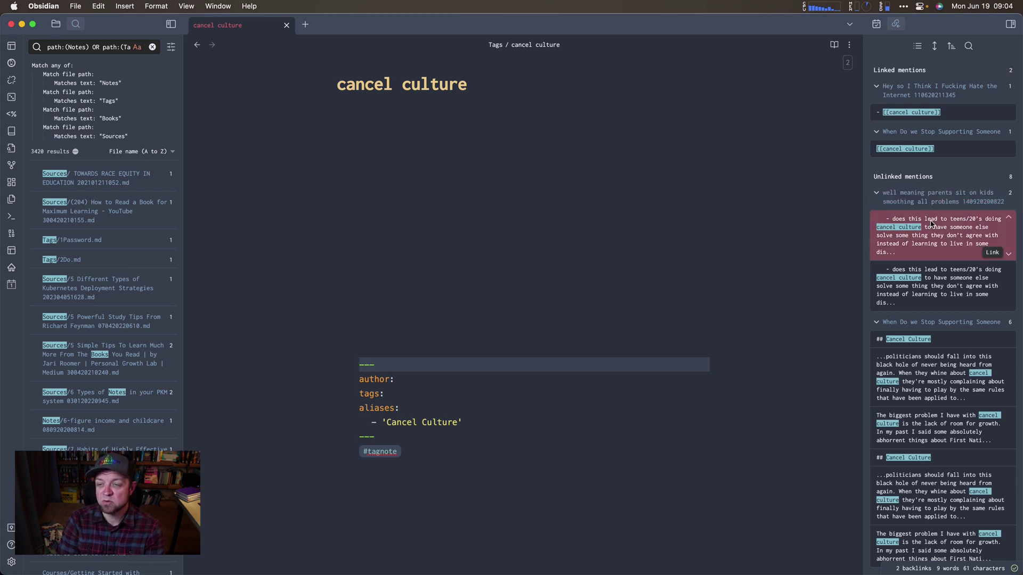
{"action": "left_click", "coordinate": [991, 252]}
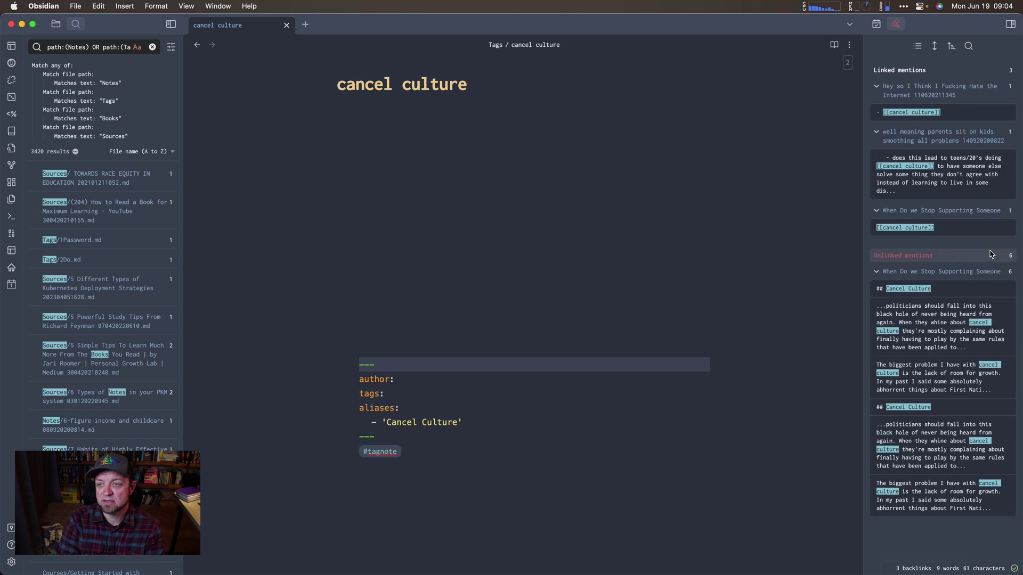
{"action": "mouse_move", "coordinate": [984, 336]}
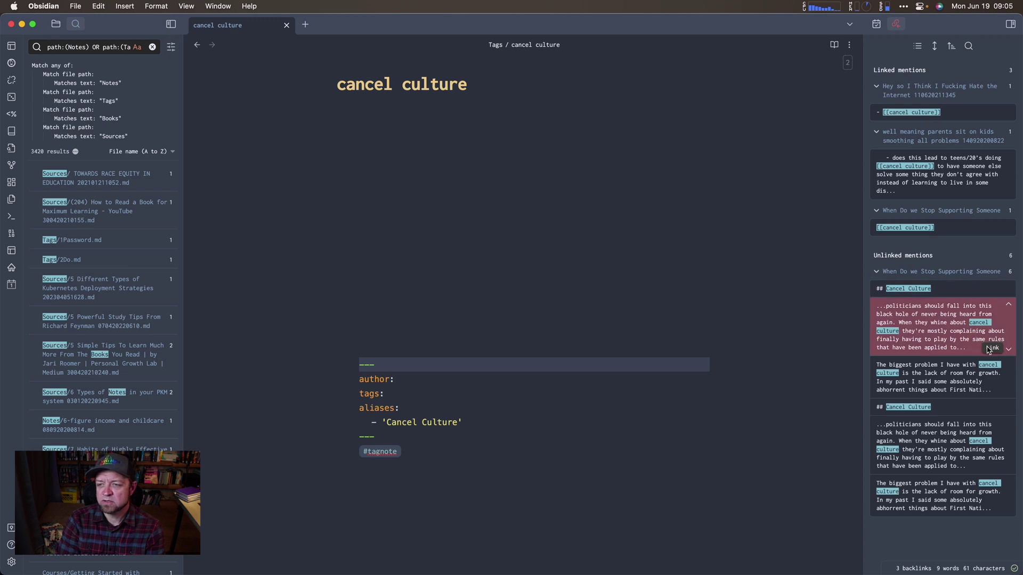
{"action": "left_click", "coordinate": [991, 348]}
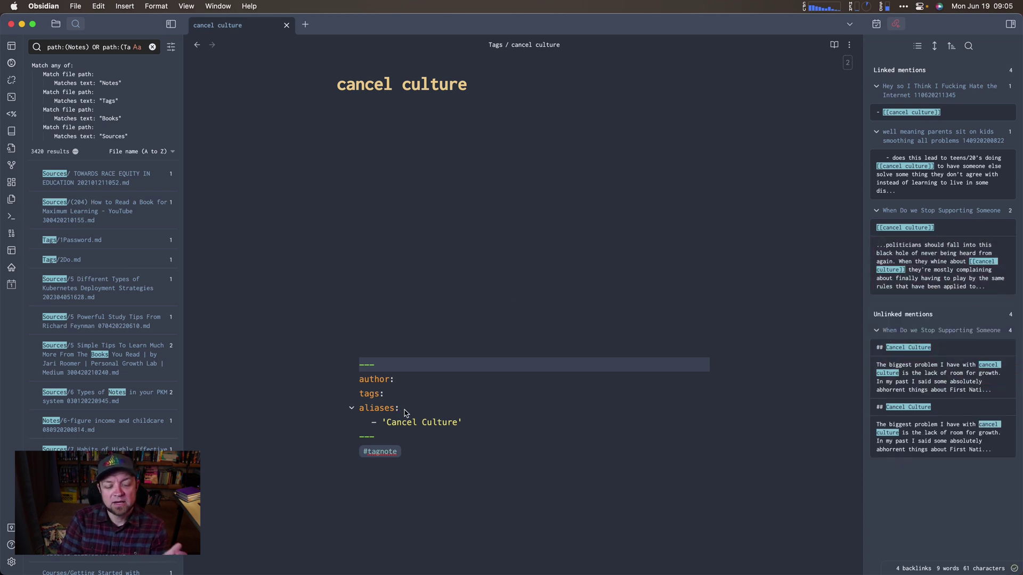
- Open three more random notes from search, ending on Barking up the wrong tree
{"action": "left_click", "coordinate": [12, 98]}
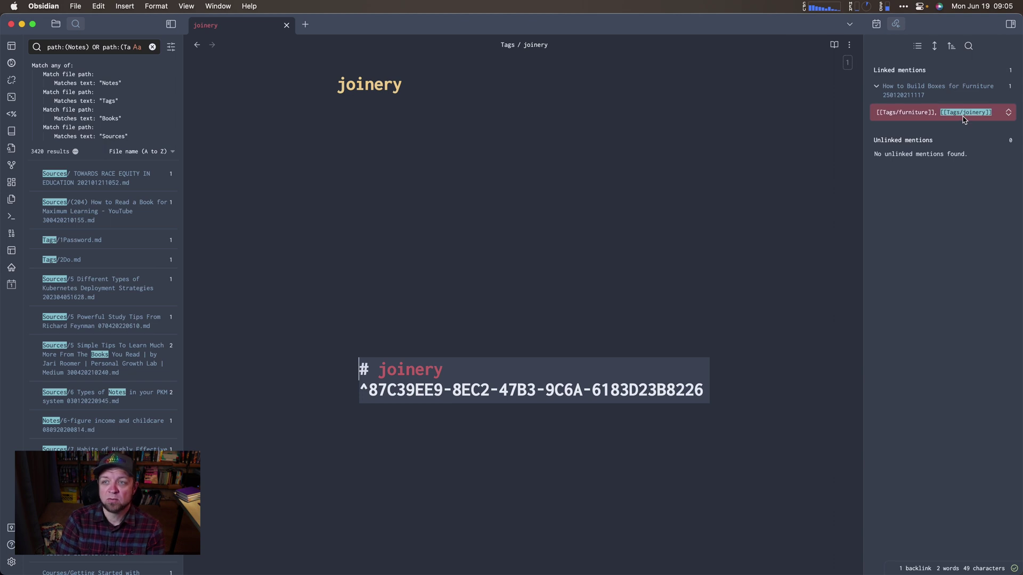
{"action": "left_click", "coordinate": [10, 98]}
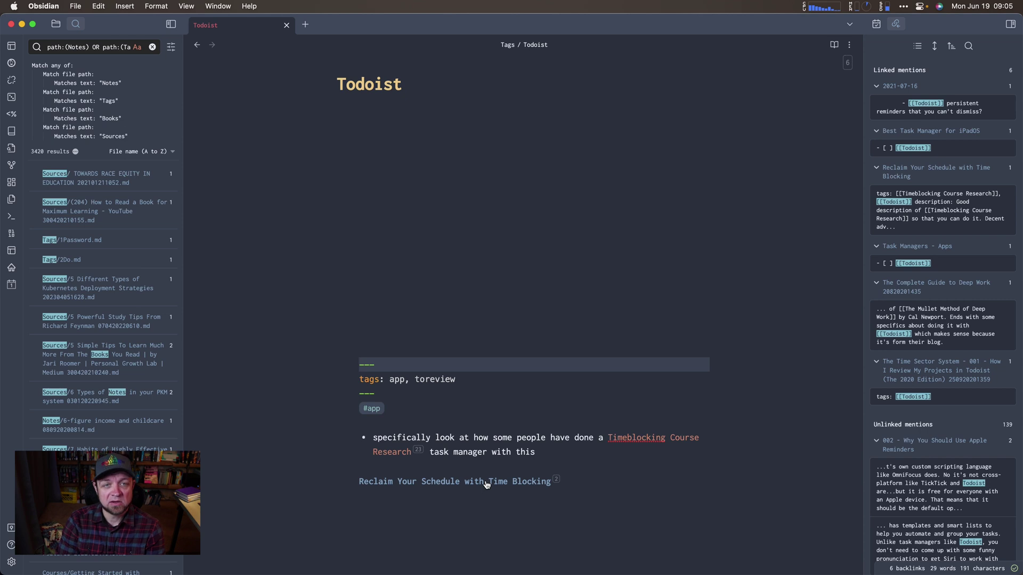
{"action": "left_click", "coordinate": [12, 97]}
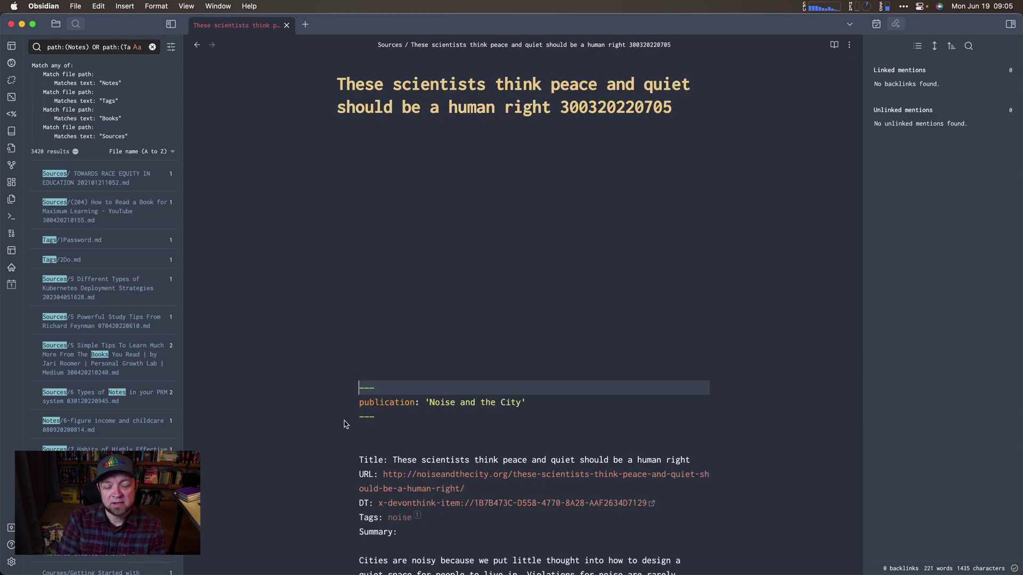
- Scroll through the note, collapse the file sidebar and widen the graph pane beside it
{"action": "scroll", "coordinate": [350, 437], "scroll_direction": "down", "scroll_amount": 2}
{"action": "scroll", "coordinate": [340, 441], "scroll_direction": "down", "scroll_amount": 2}
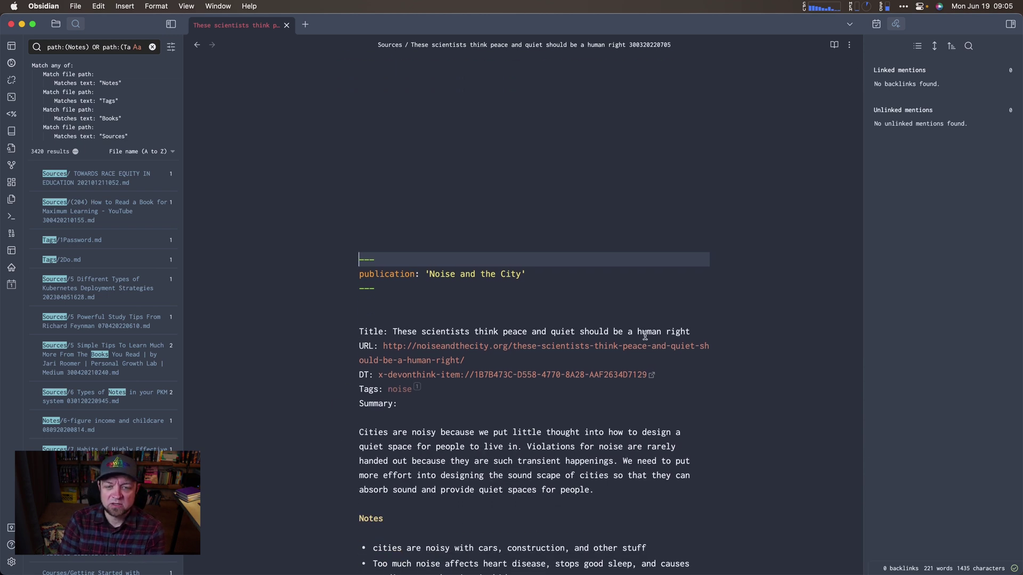
{"action": "scroll", "coordinate": [462, 466], "scroll_direction": "down", "scroll_amount": 5}
{"action": "scroll", "coordinate": [462, 467], "scroll_direction": "down", "scroll_amount": 1}
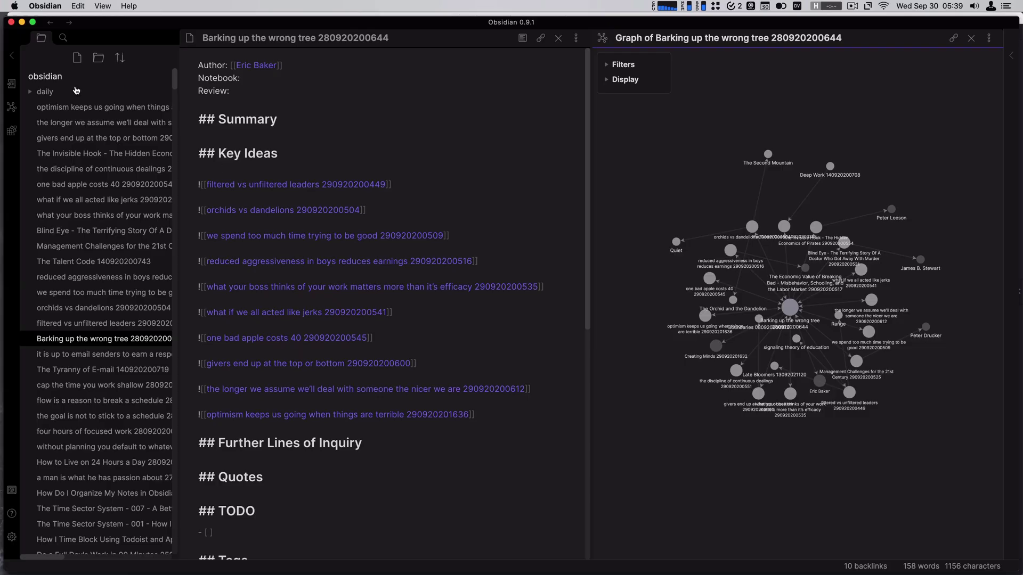
{"action": "left_click", "coordinate": [11, 55]}
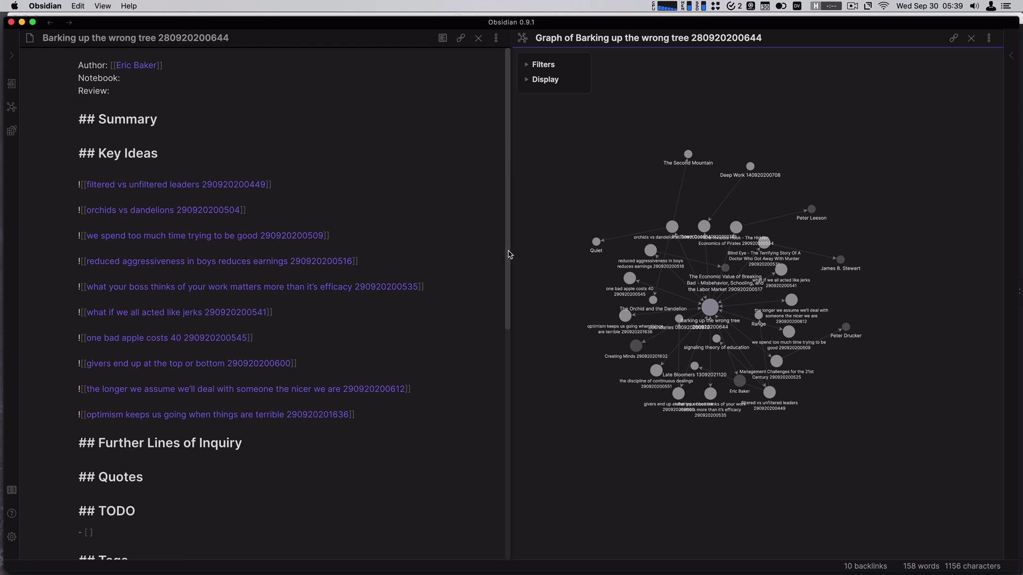
{"action": "left_click_drag", "start_coordinate": [511, 251], "coordinate": [474, 251]}
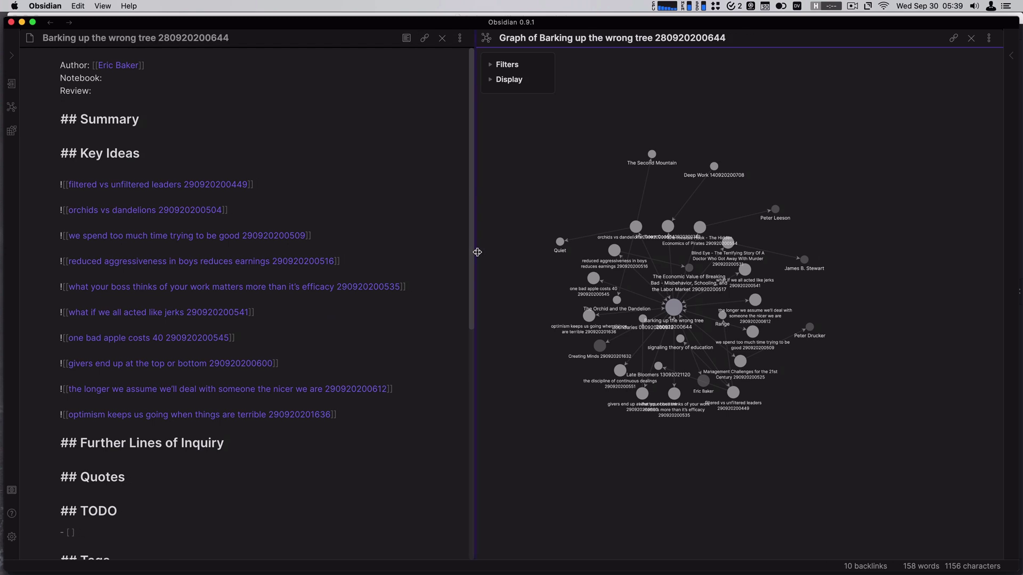